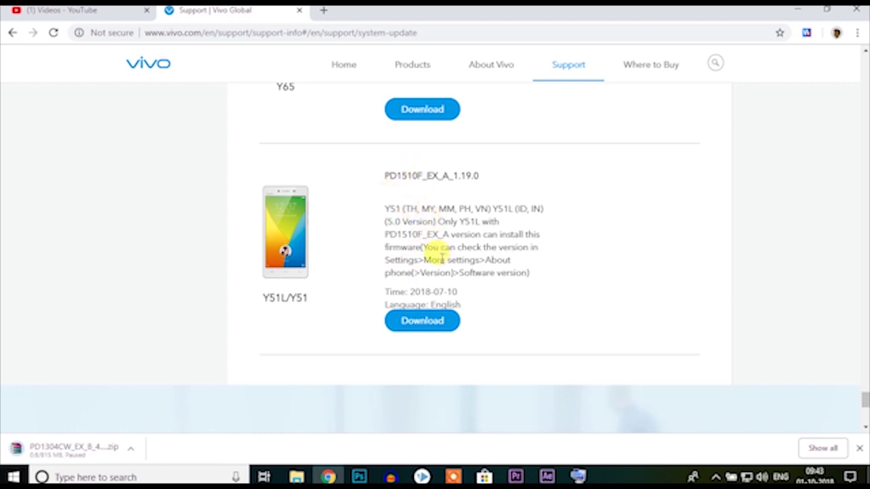
Step: Start downloading the PD1510F_EX_A_1.19.0 firmware for the Y51L/Y51 and pause that download
left_click(430, 327)
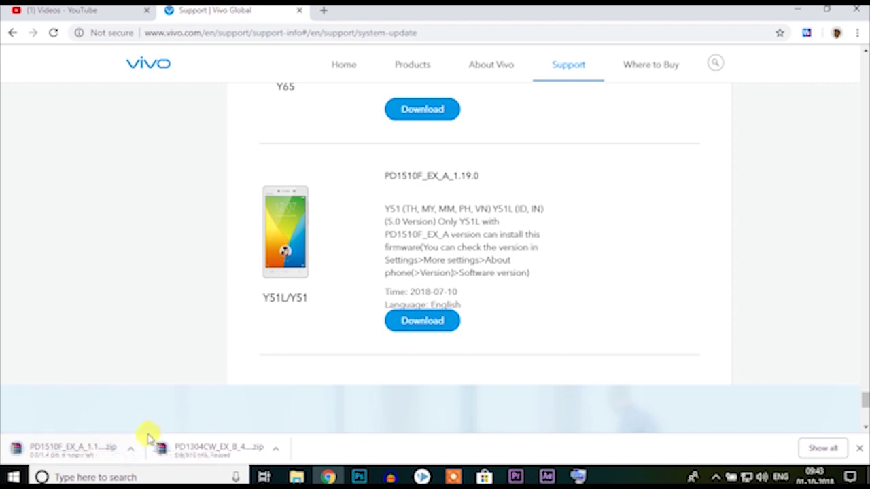
left_click(131, 449)
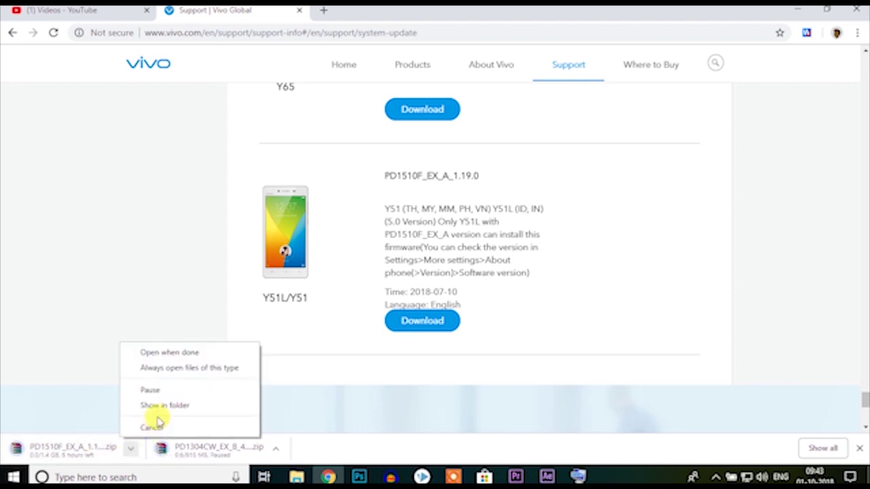
left_click(151, 390)
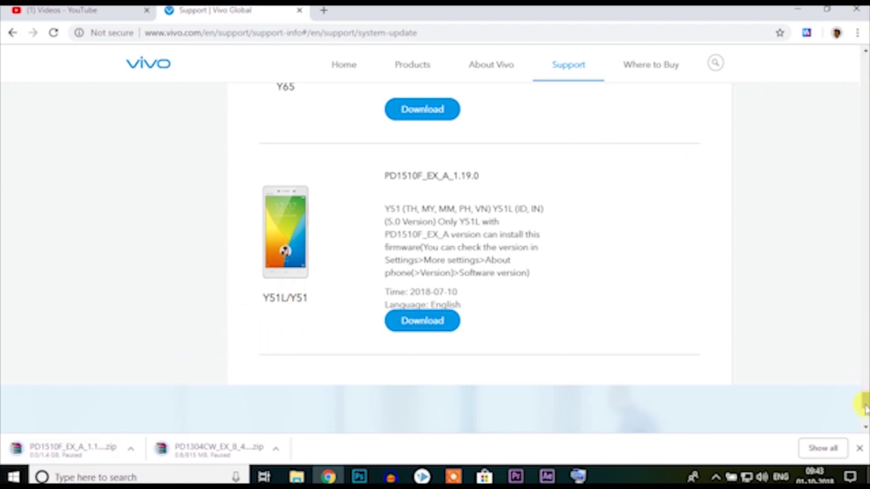
Step: Close the browser and confirm exiting despite the downloads in progress
left_click_drag(864, 401, 865, 59)
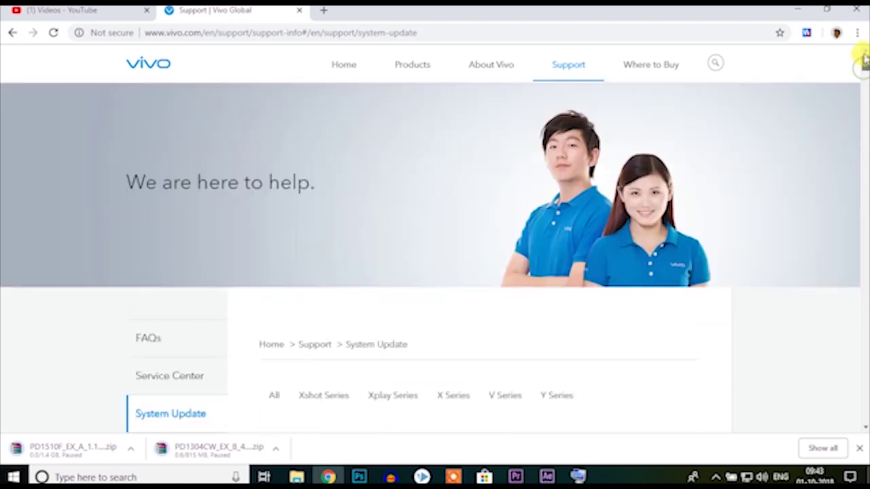
left_click(856, 10)
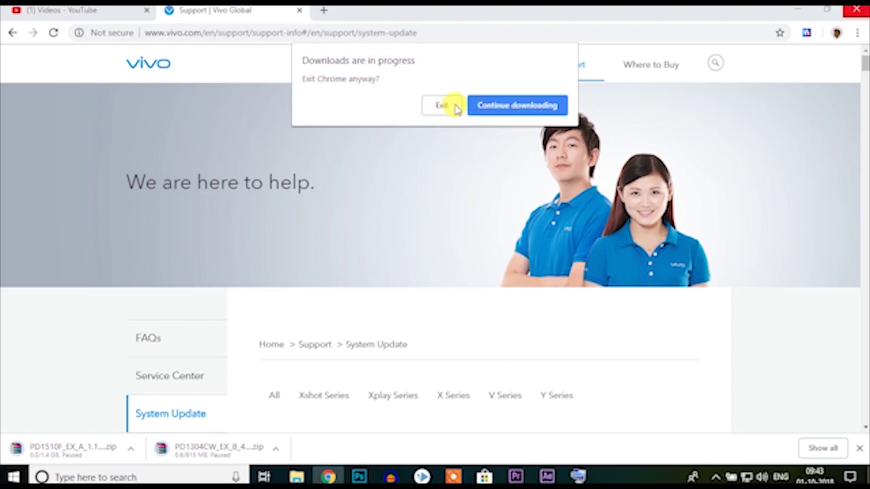
left_click(446, 106)
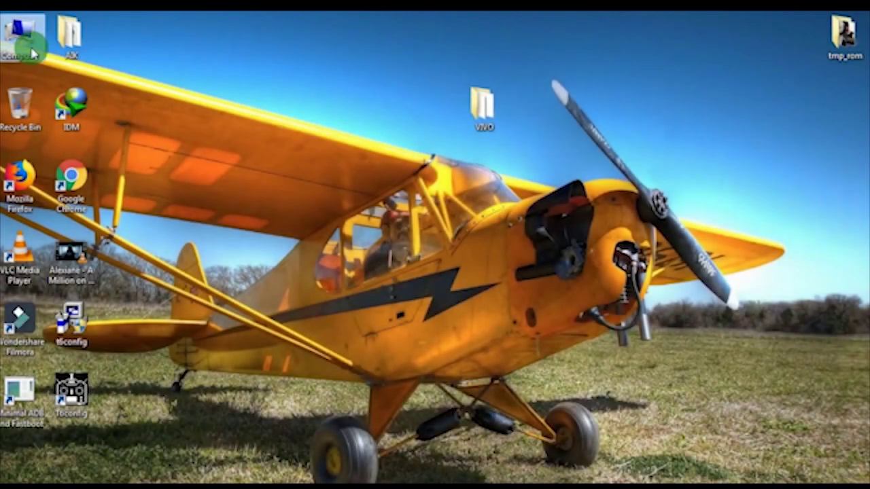
Step: Check in the Computer window that the vivo Y51 is connected as a portable device, and close the window
double_click(32, 52)
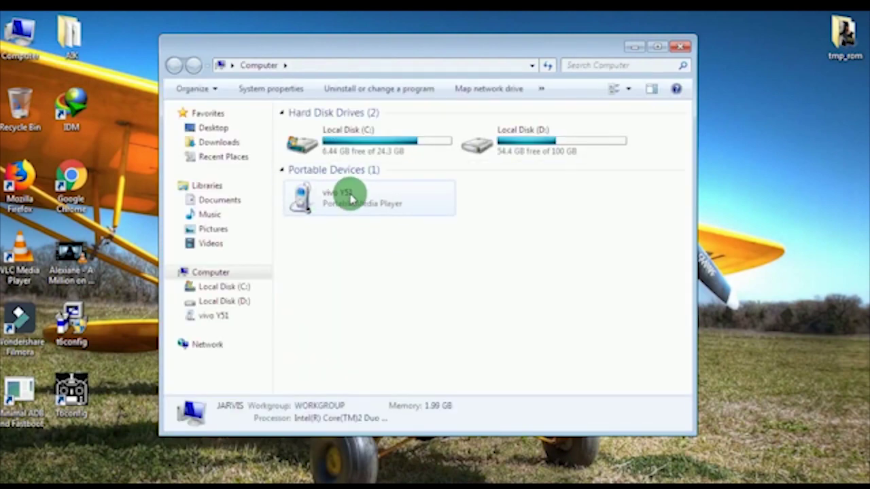
left_click(682, 48)
Step: Install QPST 2.7 from the QPST.2.7.437 package in the desktop's VIVO folder, going through its setup wizard
left_click(482, 96)
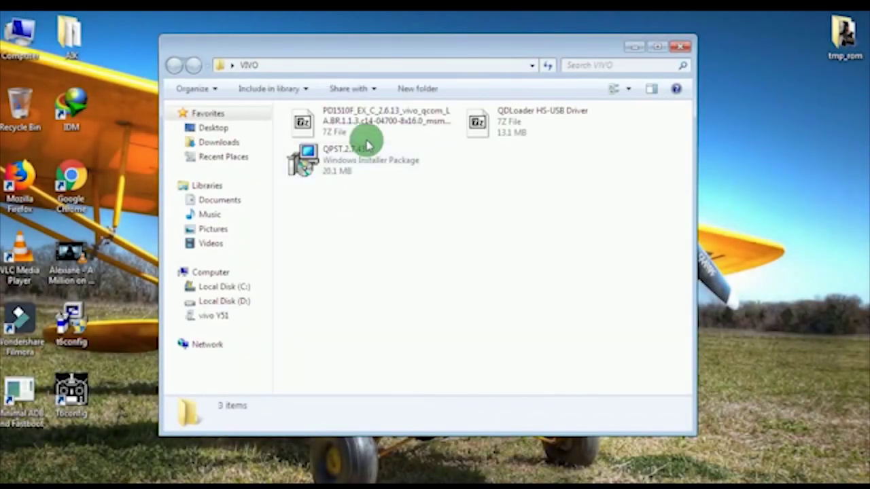
left_click(370, 161)
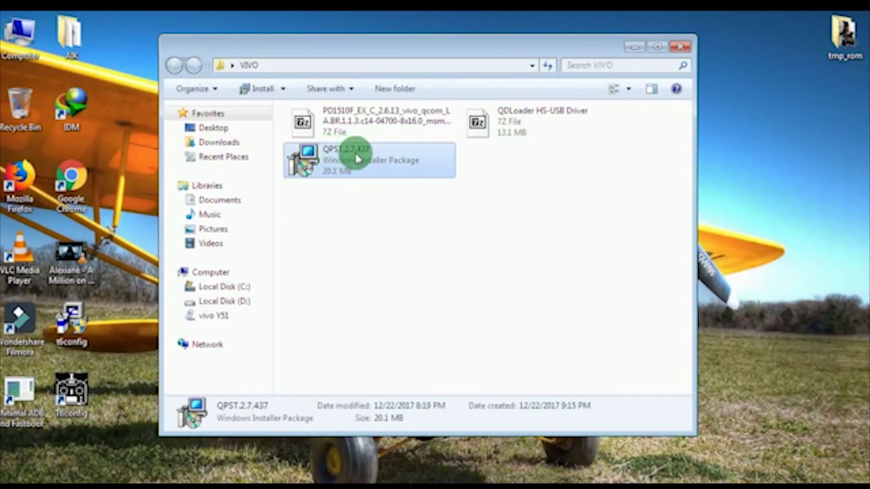
right_click(378, 161)
left_click(390, 167)
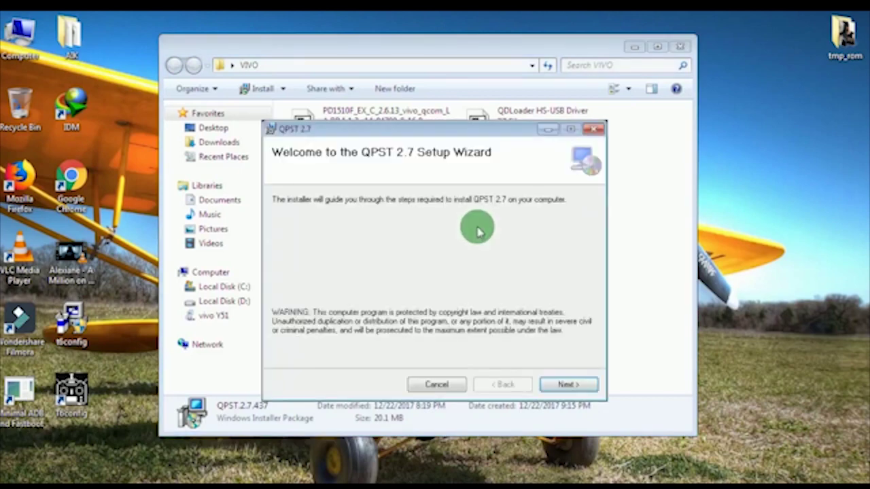
left_click(548, 385)
left_click(424, 356)
left_click(548, 384)
left_click(549, 385)
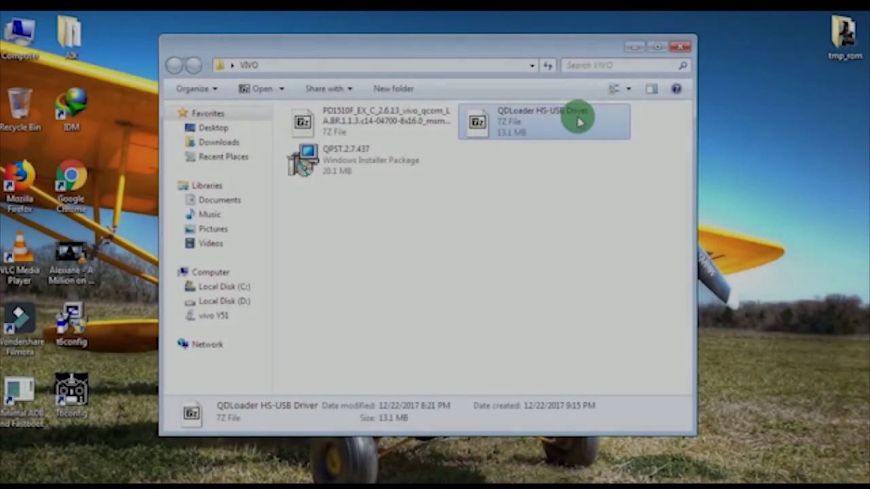
Step: Open the QDLoader HS-USB Driver archive and install the 32-bit driver with the Free Bld setup type
right_click(579, 121)
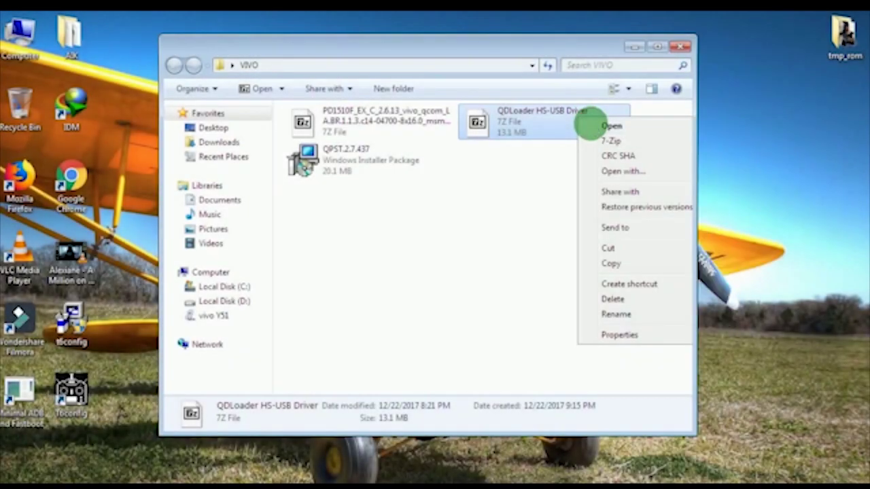
left_click(591, 128)
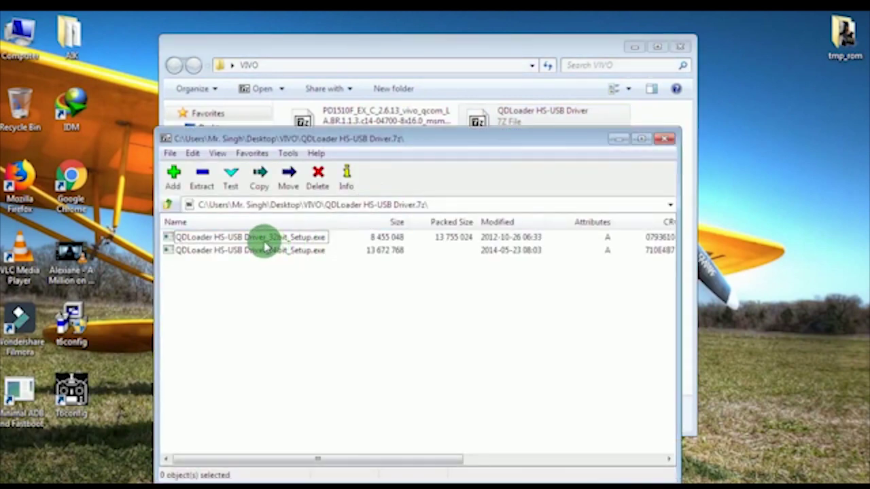
left_click(263, 239)
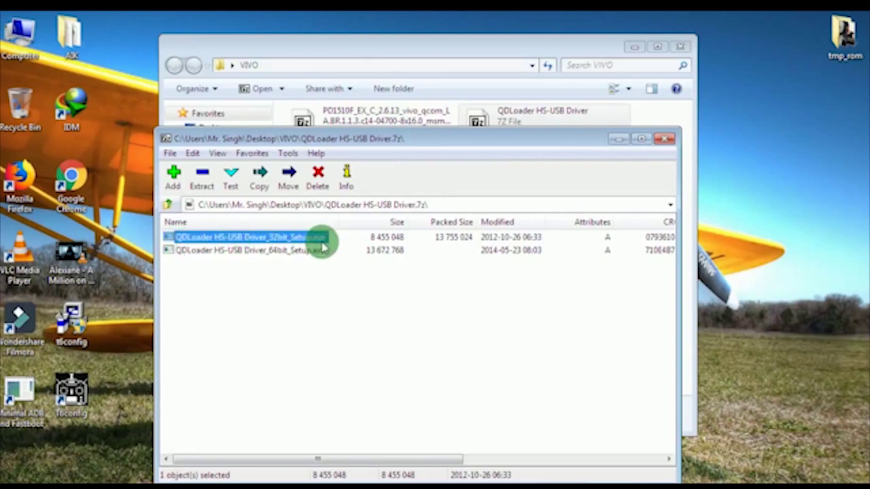
right_click(282, 242)
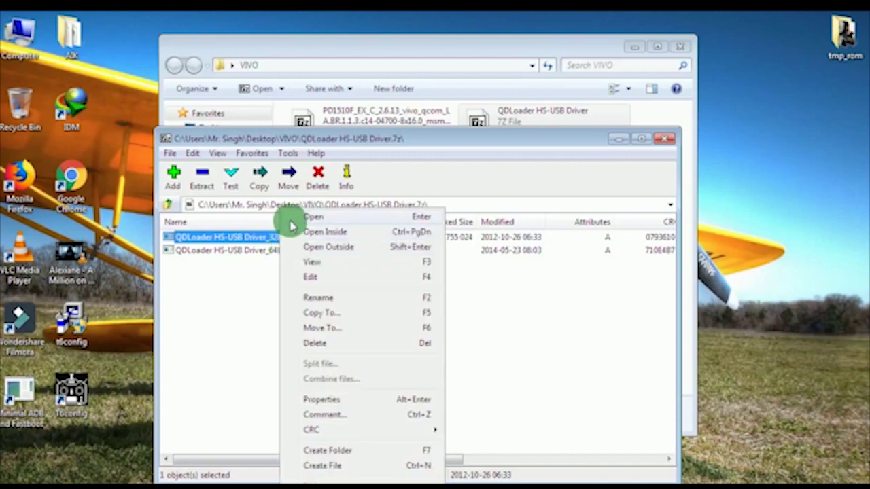
left_click(292, 221)
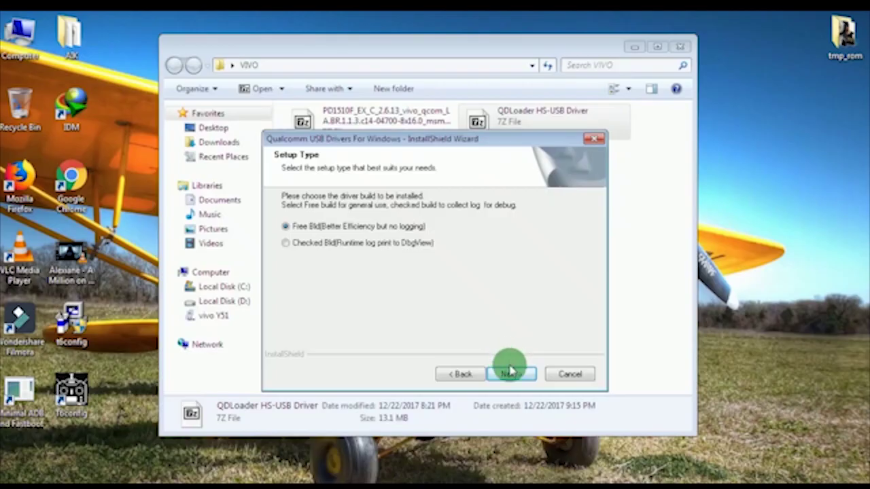
left_click(510, 374)
left_click(498, 378)
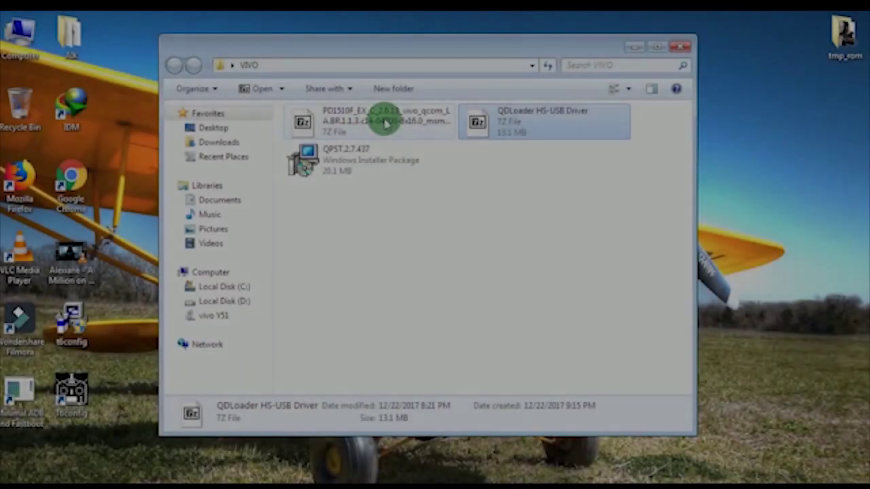
Step: Open the PD1510F_EX_C_2.6.13 firmware archive in 7-Zip and close the VIVO folder window
left_click(401, 129)
double_click(405, 136)
left_click_drag(285, 136, 340, 141)
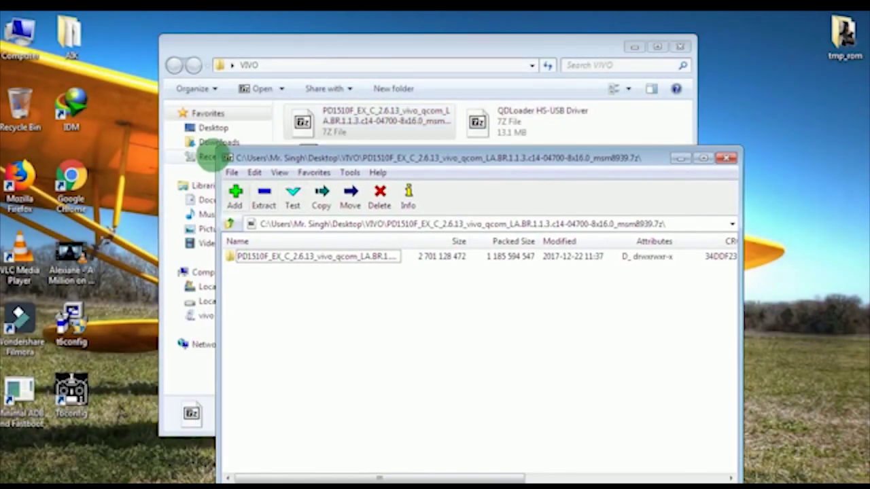
left_click(680, 46)
Step: Open the extracted PD1510F_EX_C_2.6.13 firmware folder on Local Disk (C:), arranging its window beside the archive
double_click(19, 34)
double_click(369, 140)
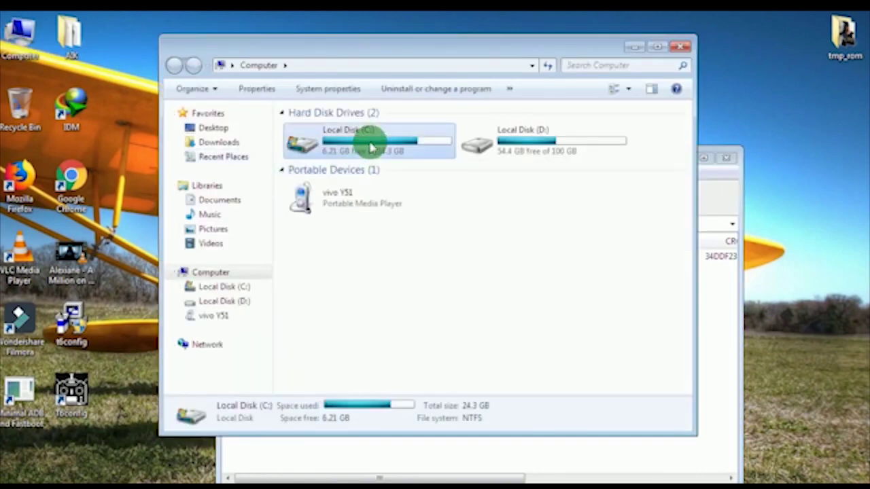
left_click(427, 449)
left_click_drag(344, 158, 567, 187)
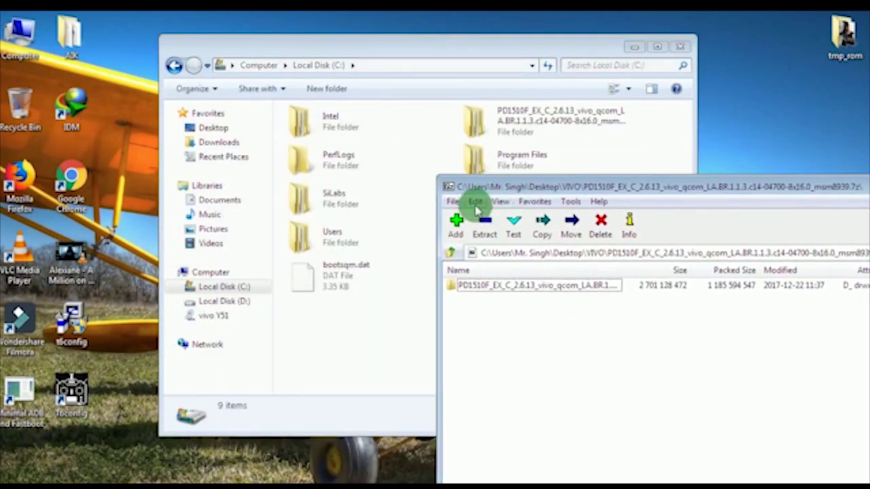
left_click(460, 51)
left_click_drag(459, 51, 401, 57)
left_click(465, 134)
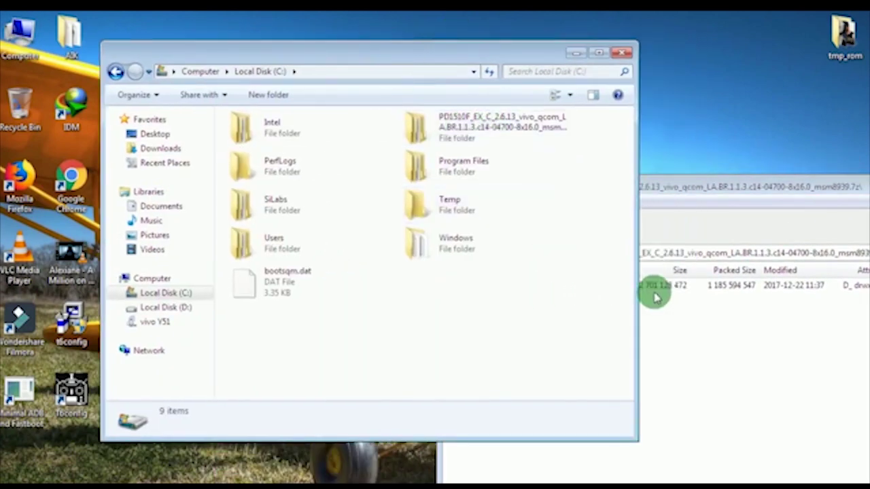
Step: Compare the archive's firmware files with the extracted folder's contents, and close the archive window
left_click(660, 375)
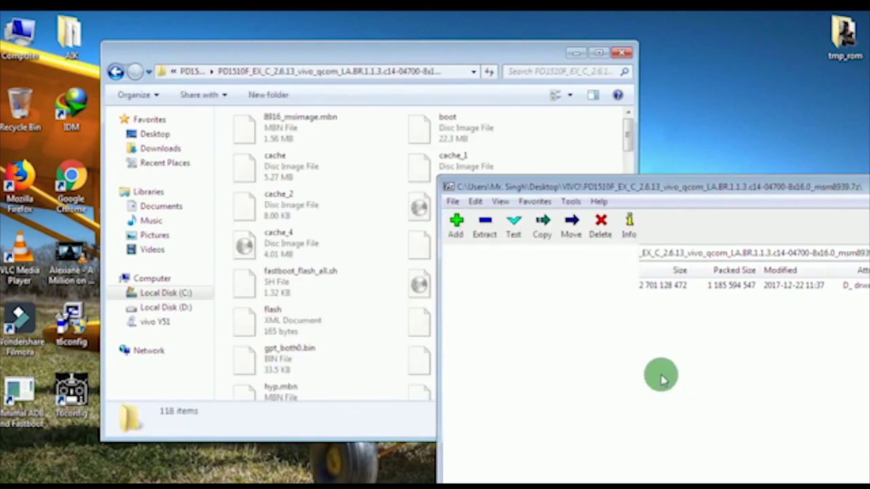
double_click(604, 287)
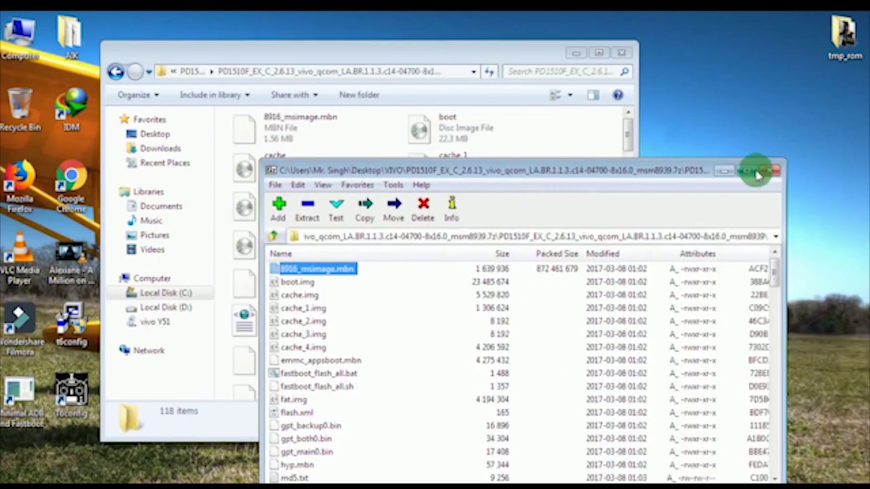
left_click(767, 168)
left_click_drag(627, 146, 627, 240)
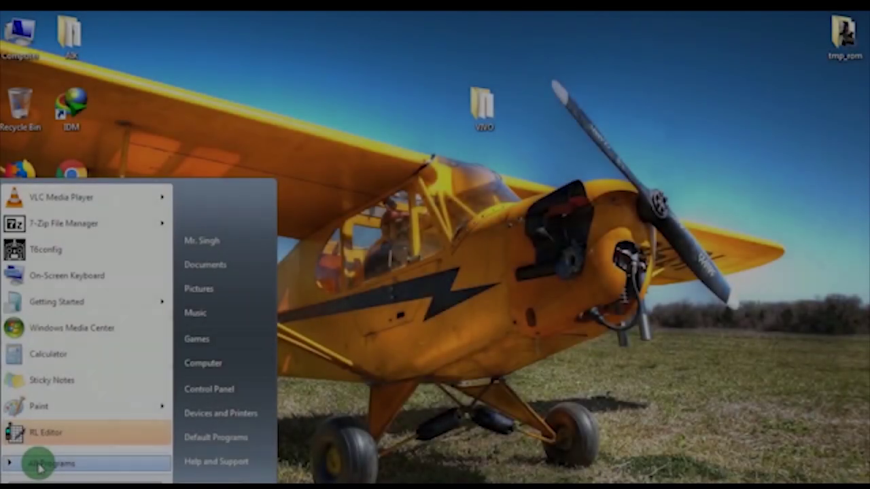
Step: Launch QFIL from the QPST program group and move its window fully into view
left_click(38, 463)
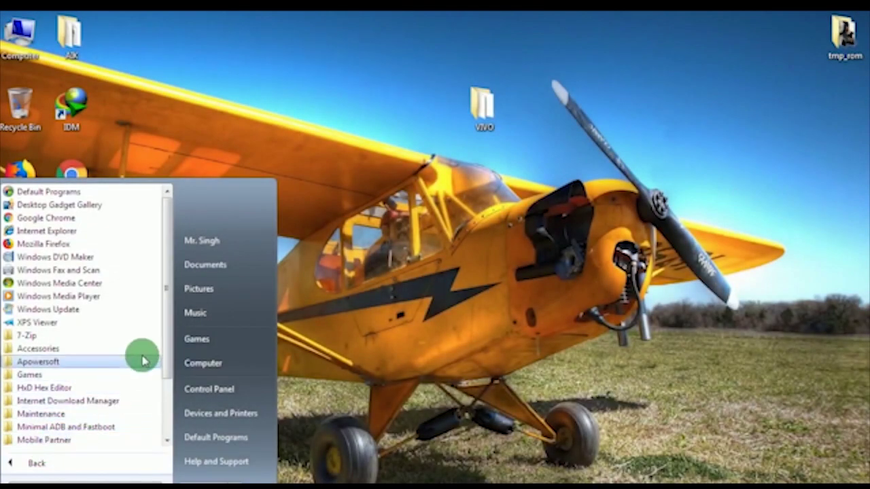
scroll(161, 344, "down", 2)
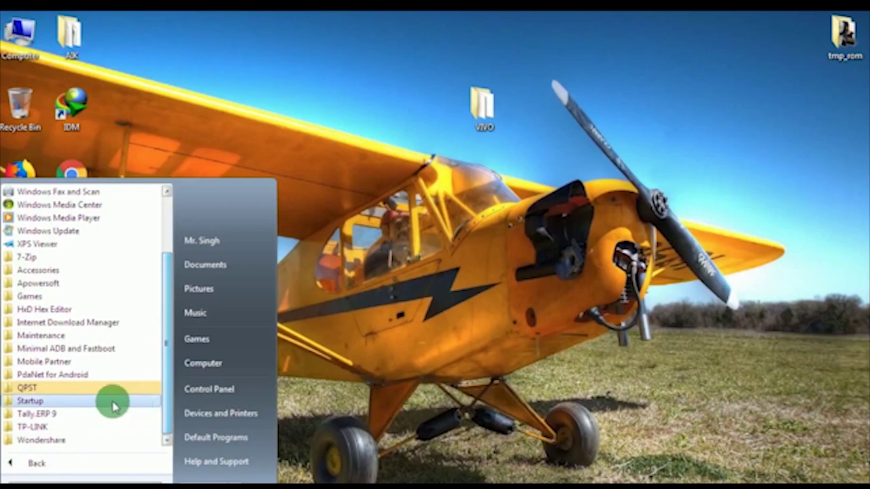
left_click(85, 389)
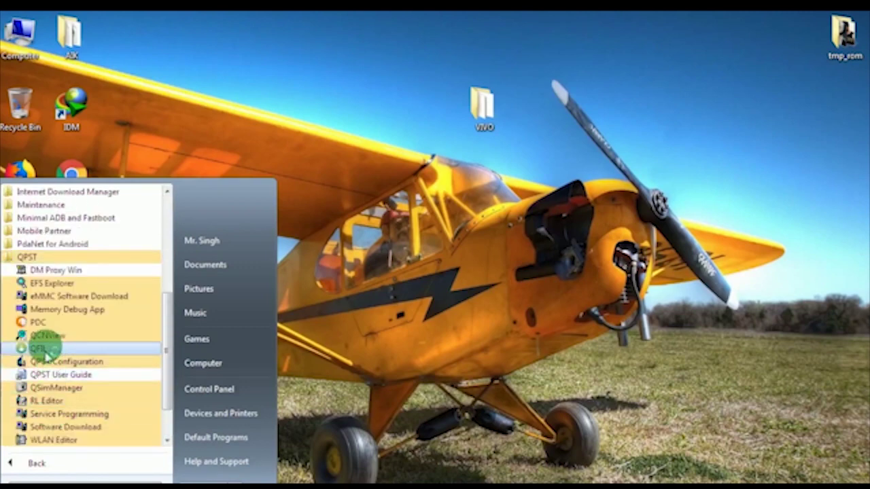
left_click(46, 349)
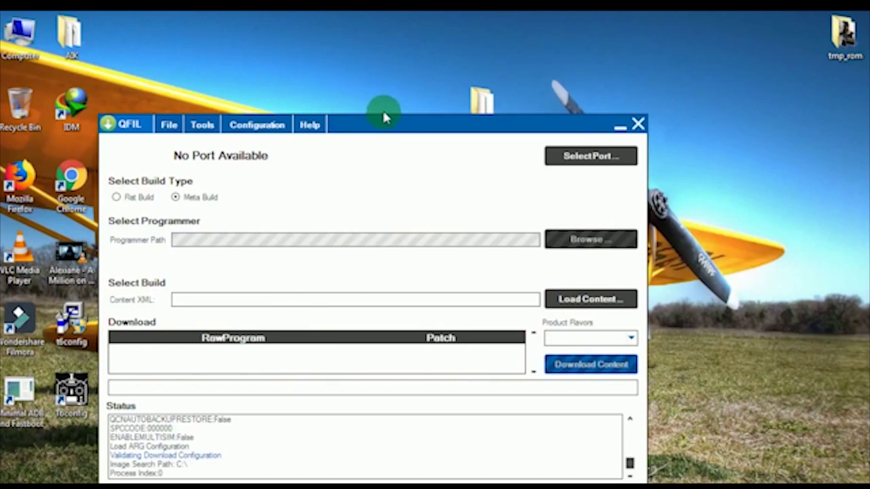
left_click_drag(384, 123, 433, 82)
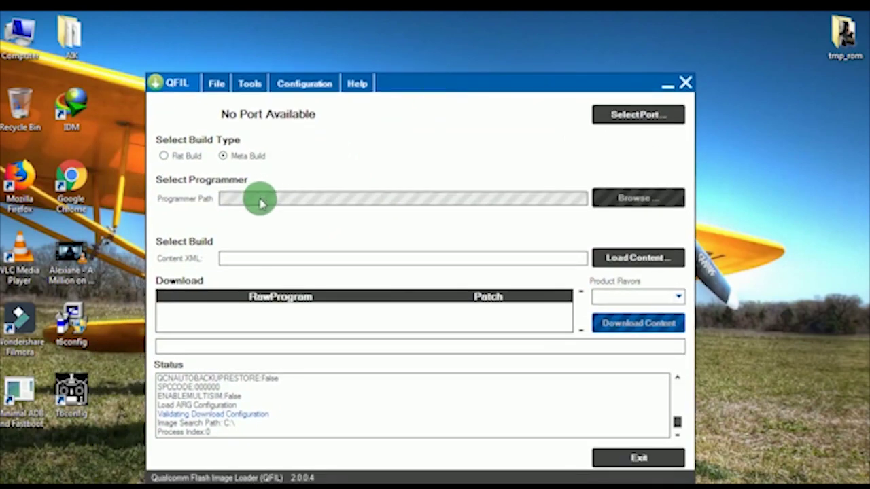
Step: Set the build type to Flat Build and load prog_emmc_firehose_8916.mbn from the firmware folder on C: as the programmer
left_click(164, 156)
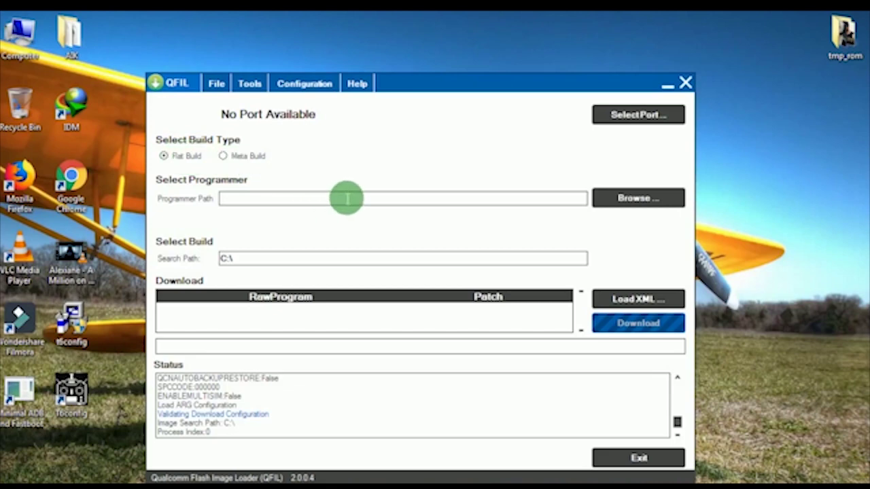
left_click(639, 198)
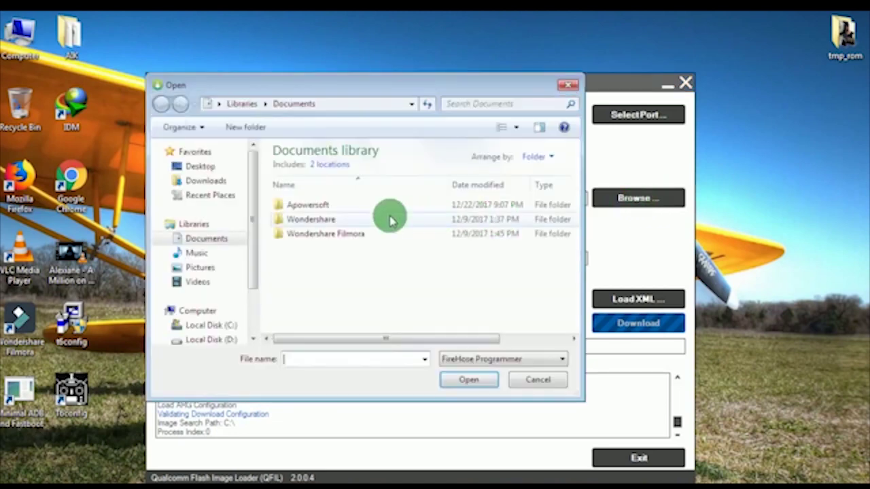
left_click(232, 325)
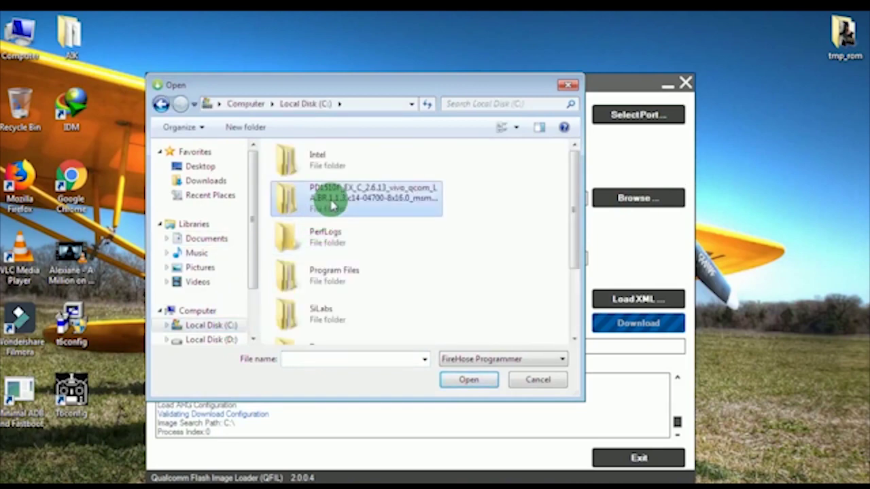
double_click(327, 196)
double_click(324, 171)
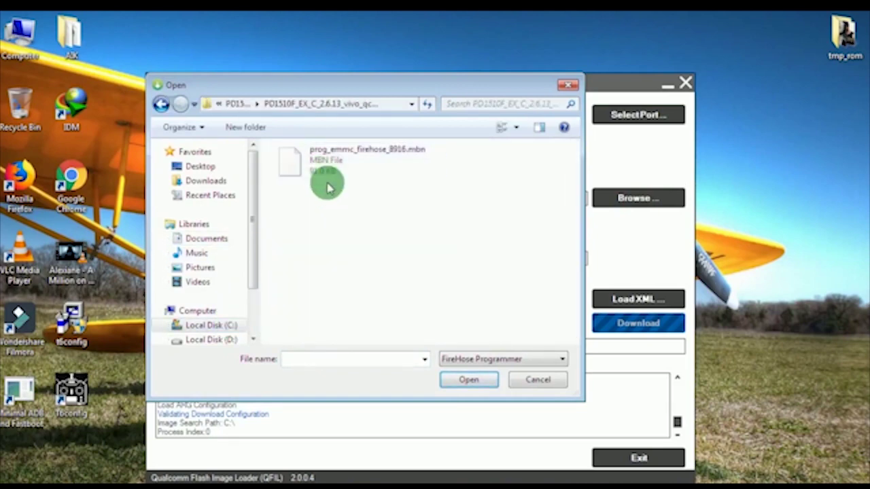
left_click(331, 169)
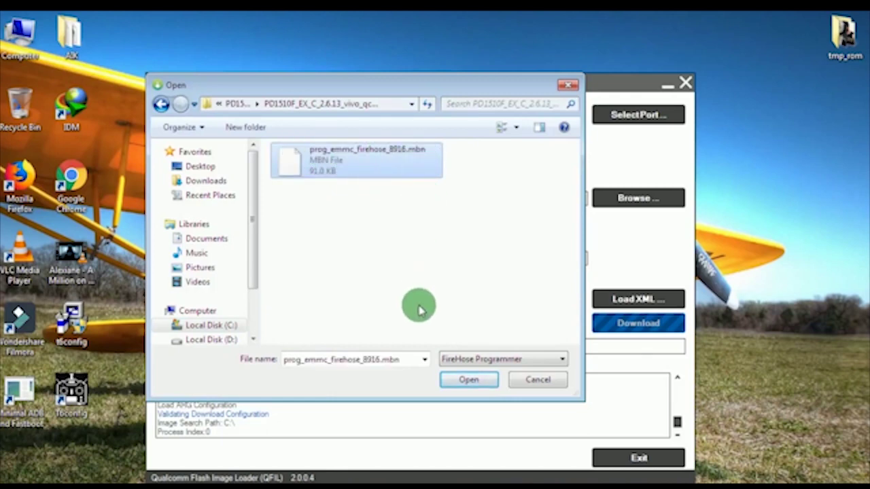
left_click(450, 379)
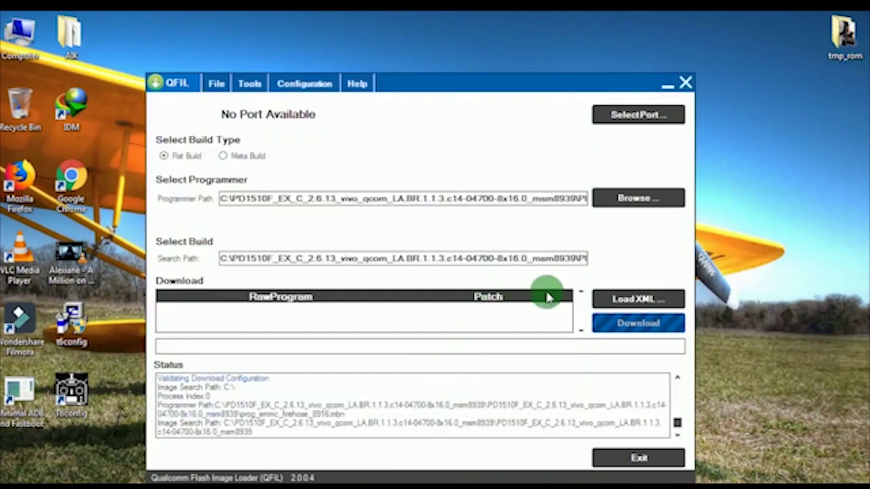
Step: Load rawprogram_unsparse_no_qcn.xml as the raw program file and patch0.xml as the patch file from the firmware folder
left_click(620, 299)
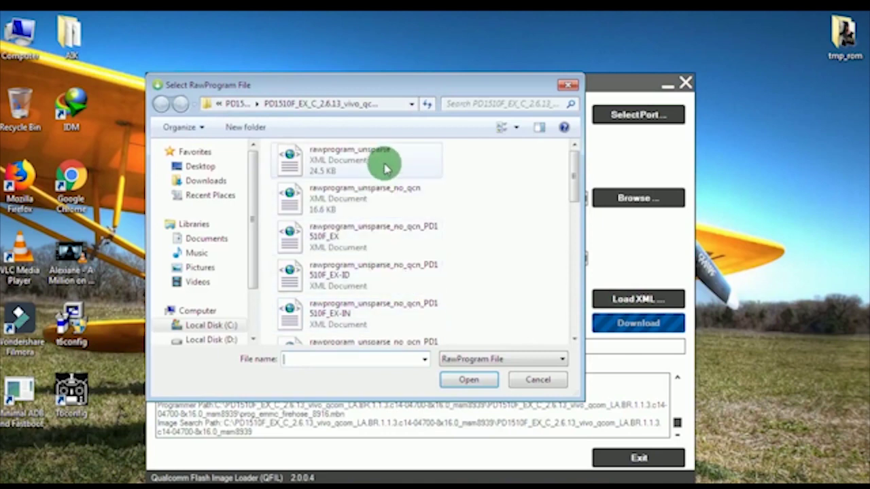
left_click(378, 200)
left_click(466, 380)
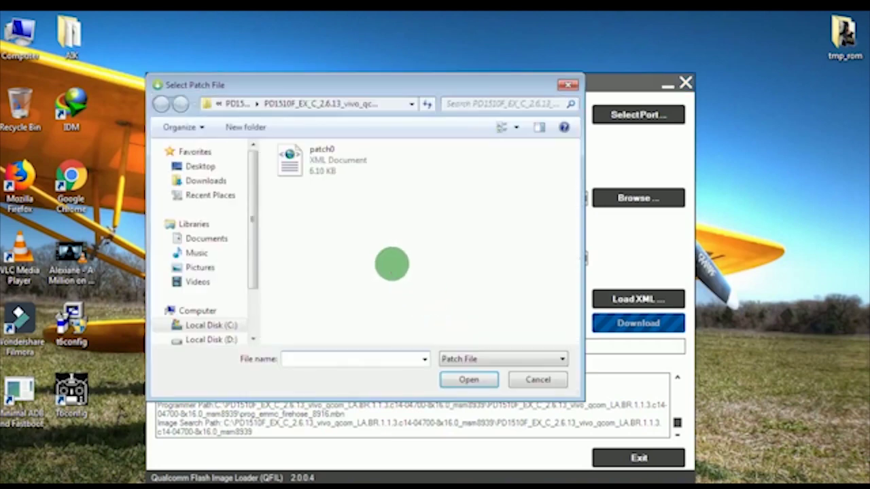
left_click(316, 155)
left_click(483, 362)
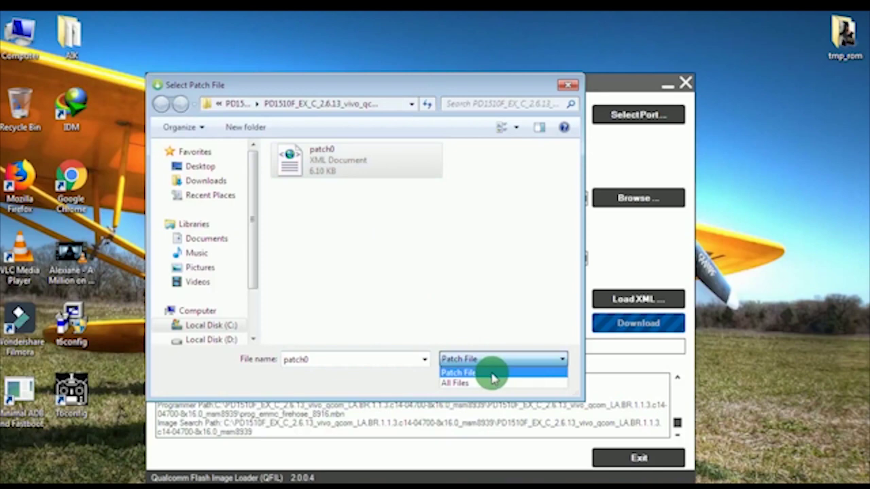
left_click(408, 379)
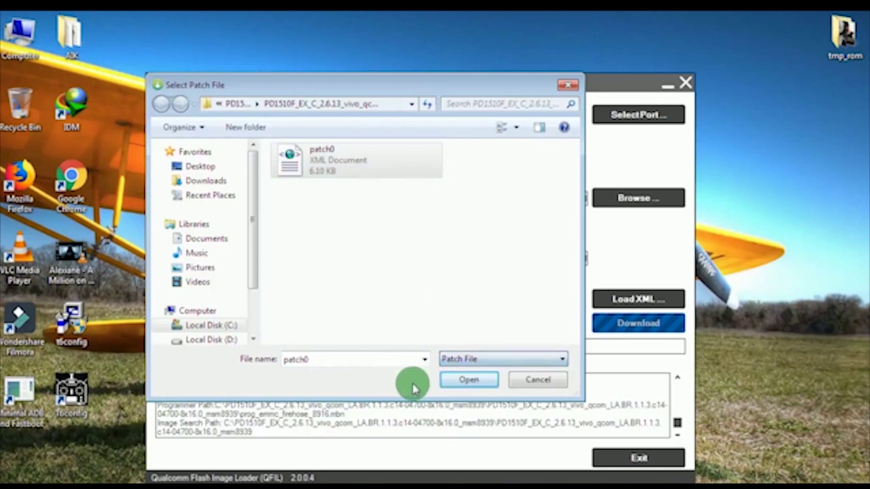
left_click(450, 384)
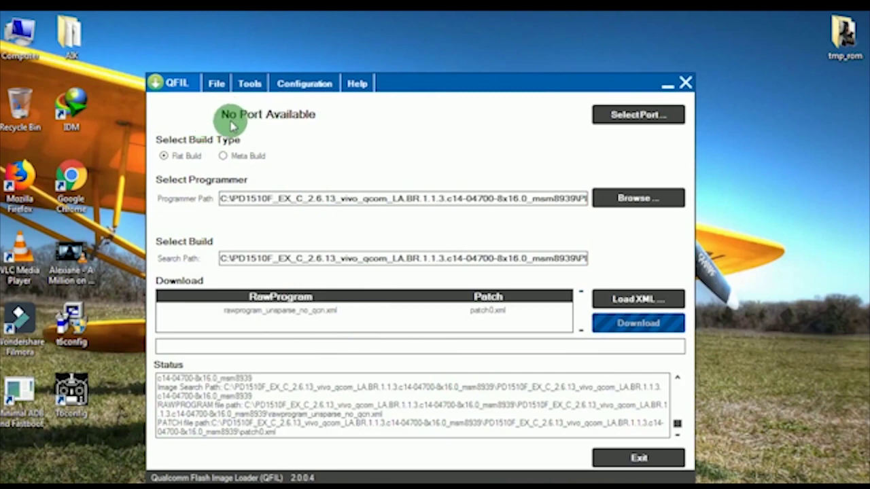
Step: Check in the Computer window that the vivo Y51 is connected, open the device's contents, and close the window
left_click(10, 40)
double_click(10, 39)
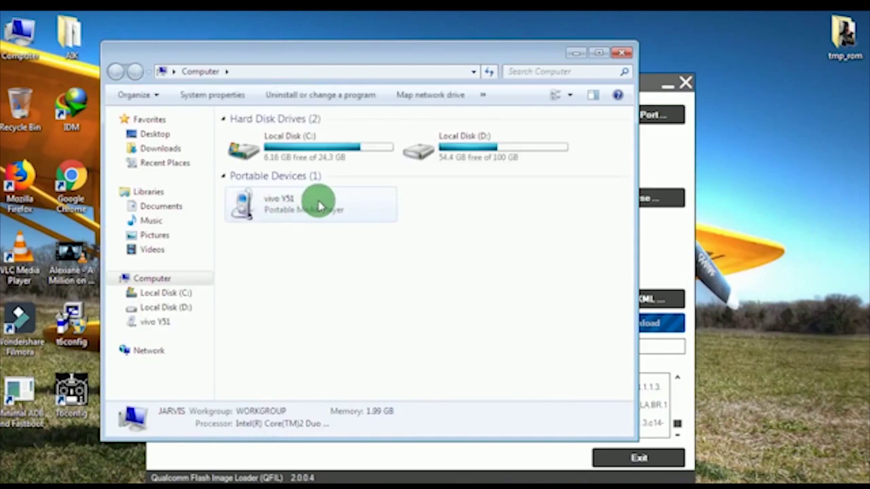
left_click(320, 206)
double_click(320, 206)
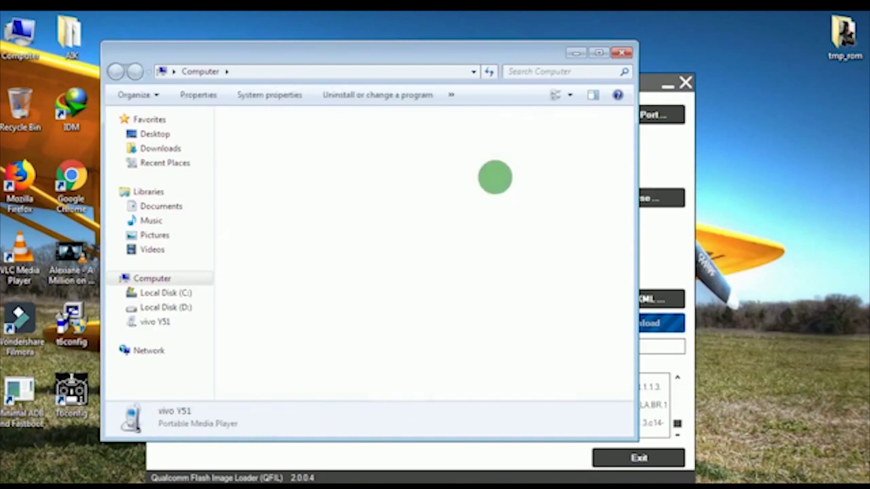
left_click(625, 52)
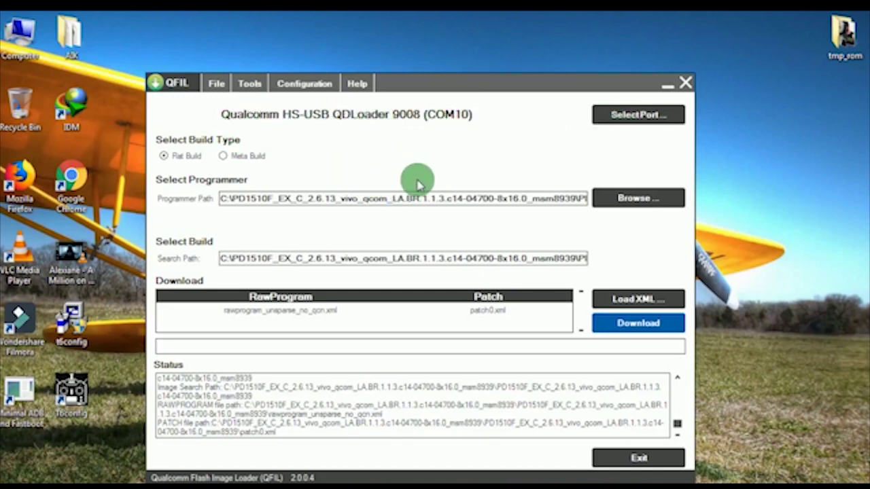
Step: Download the loaded firmware to the phone over the Qualcomm HS-USB QDLoader 9008 port and exit QFIL
left_click(618, 332)
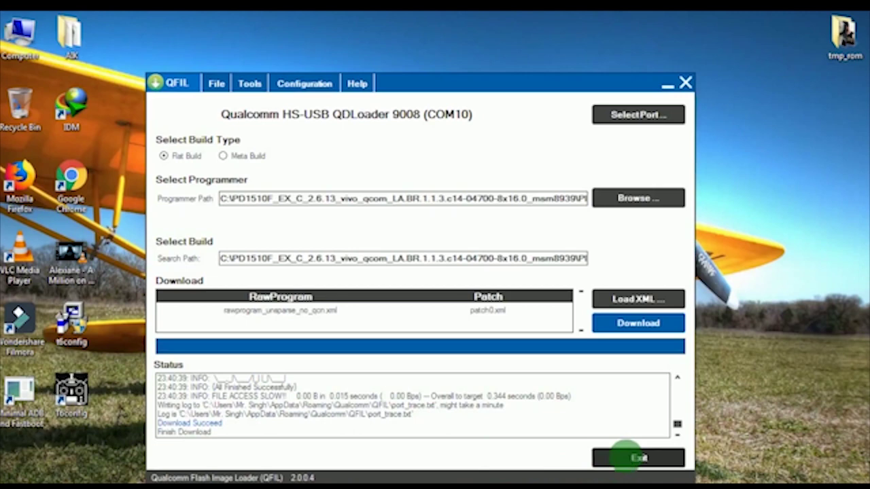
left_click(632, 460)
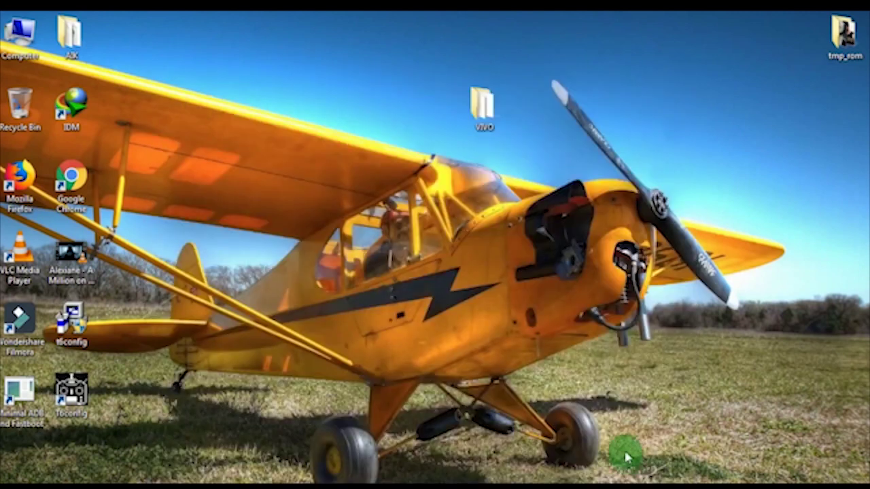